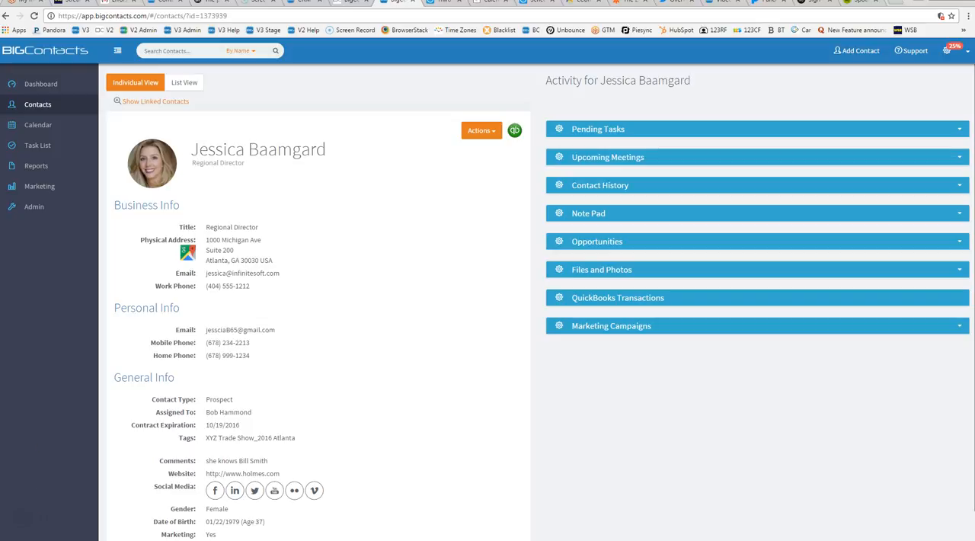
Create a new email marketing campaign named "Winter Promotion" with the Standard type and proceed to list selection.
click(55, 188)
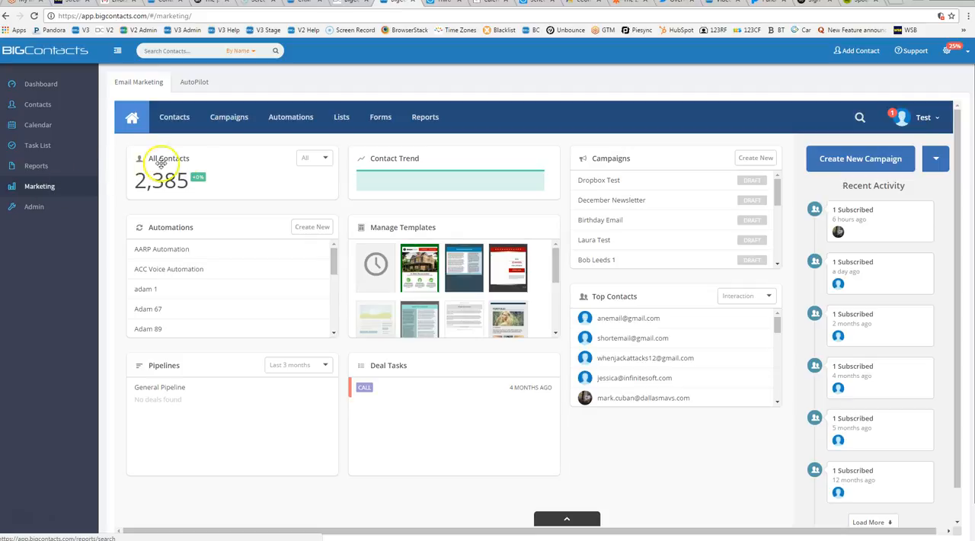
click(840, 163)
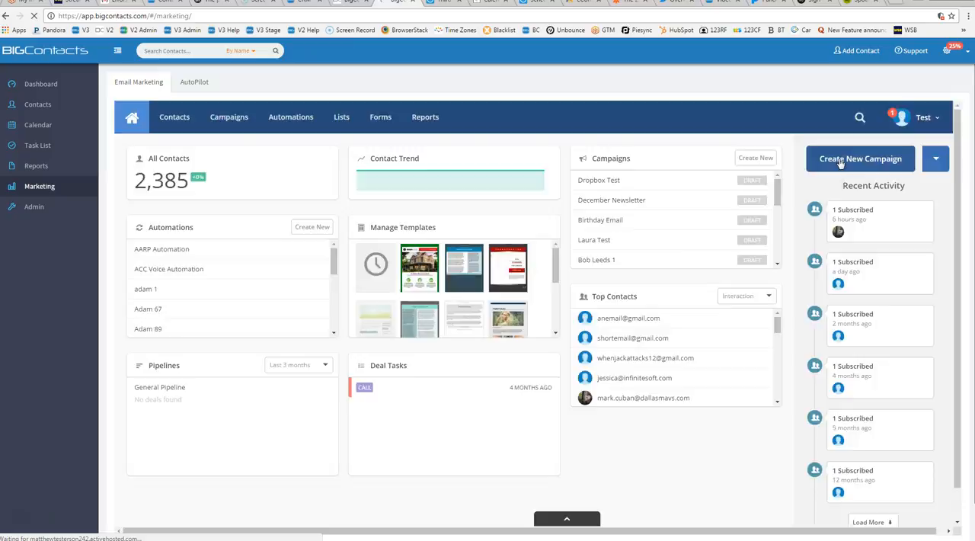
click(835, 163)
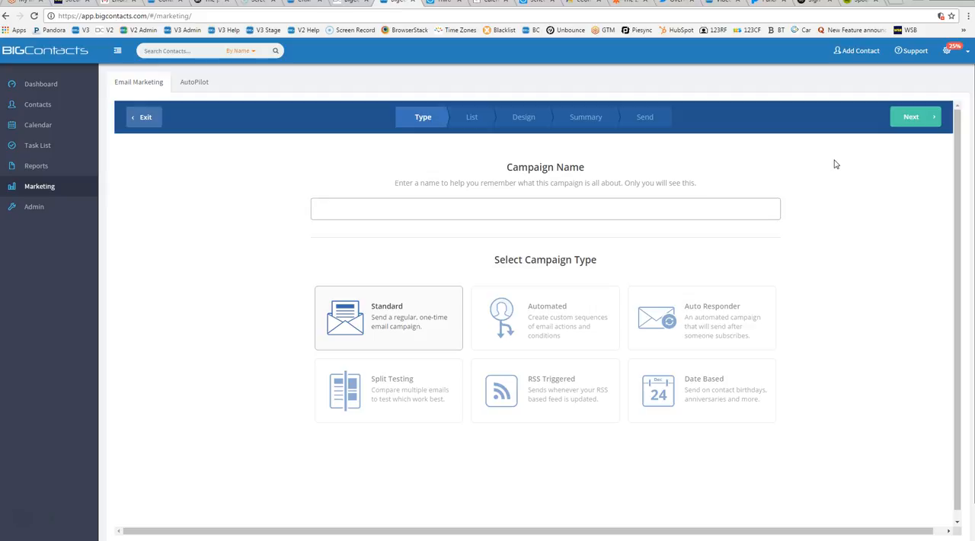
click(340, 207)
text(Winter Promotion)
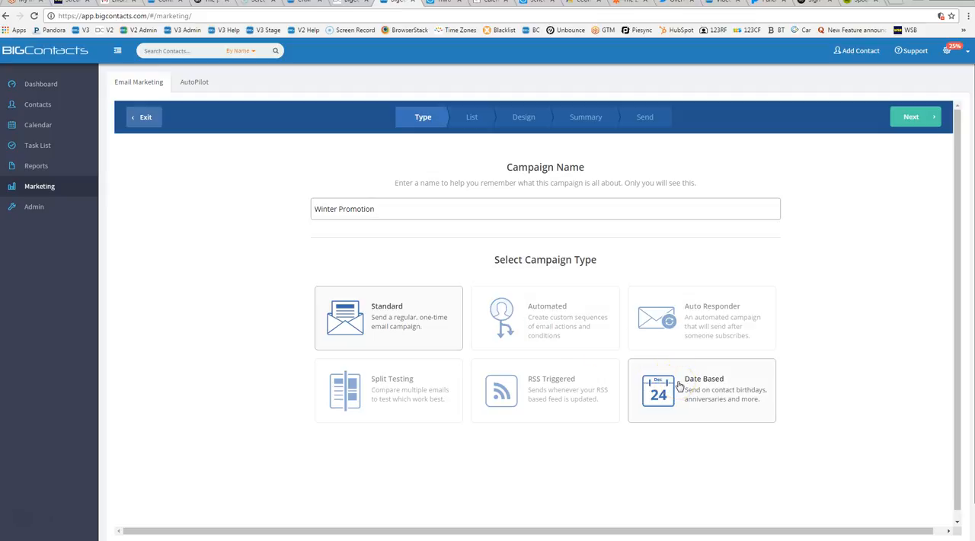
click(437, 331)
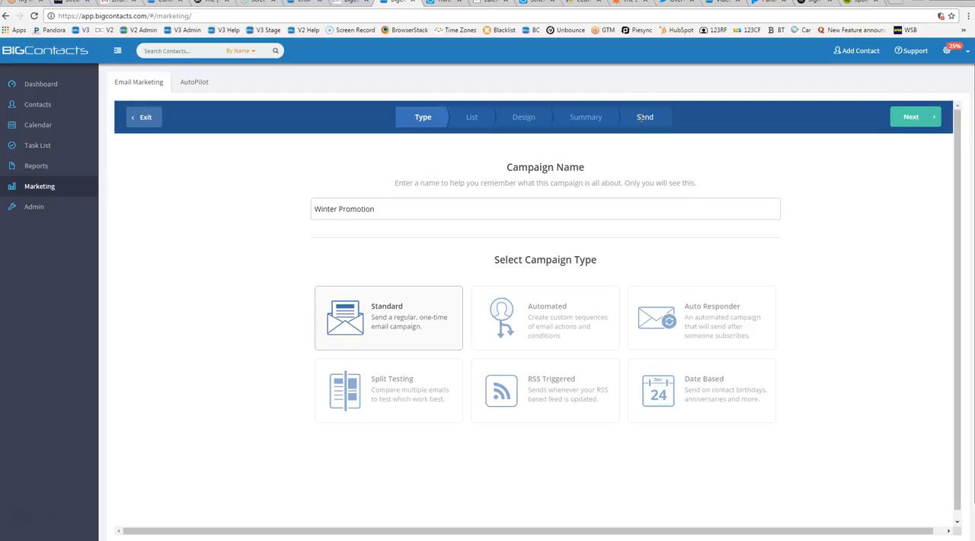
click(918, 118)
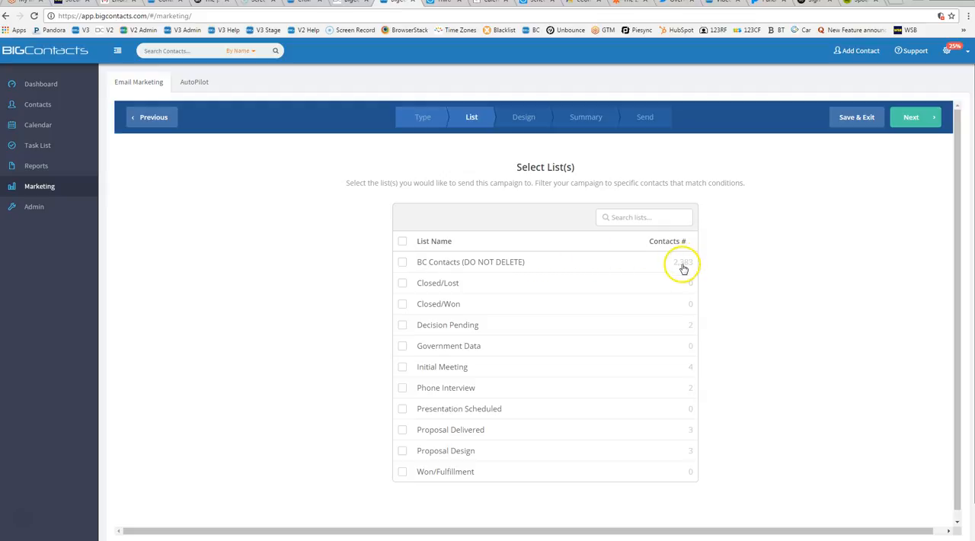
Choose the BC Contacts (DO NOT DELETE) list as the campaign's recipients and continue to the template designs.
click(402, 262)
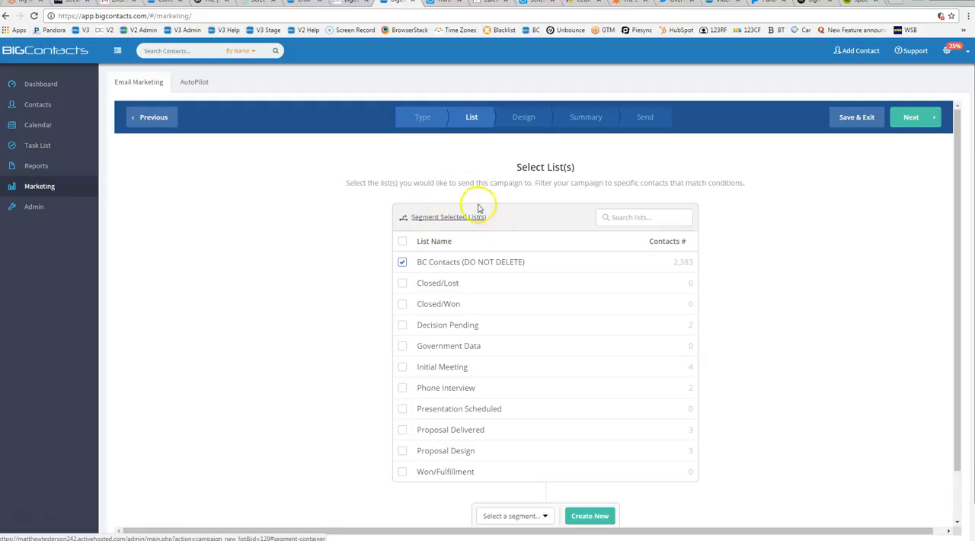
click(428, 219)
click(402, 263)
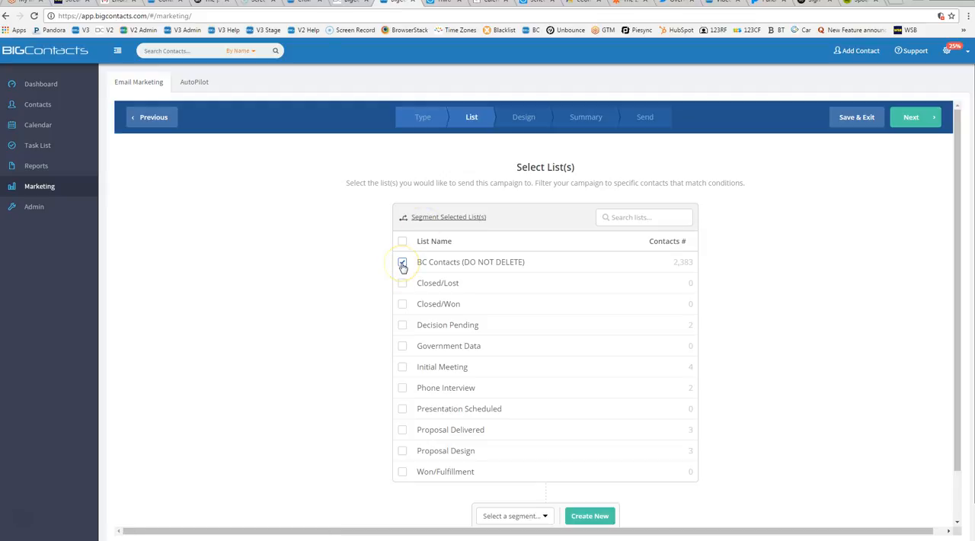
click(446, 267)
click(912, 117)
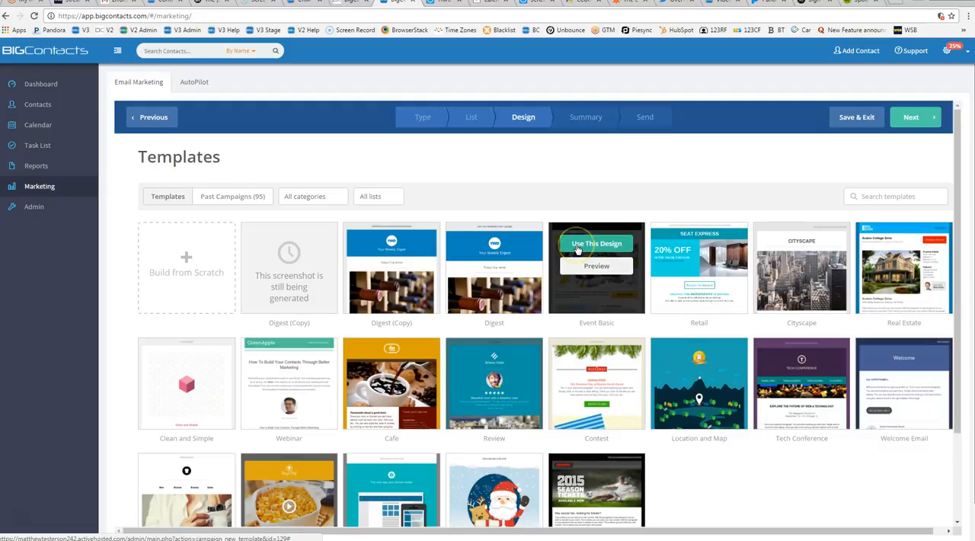
Use the Event Basic template for the campaign and set the email subject to "Winter Promotion offer".
click(577, 248)
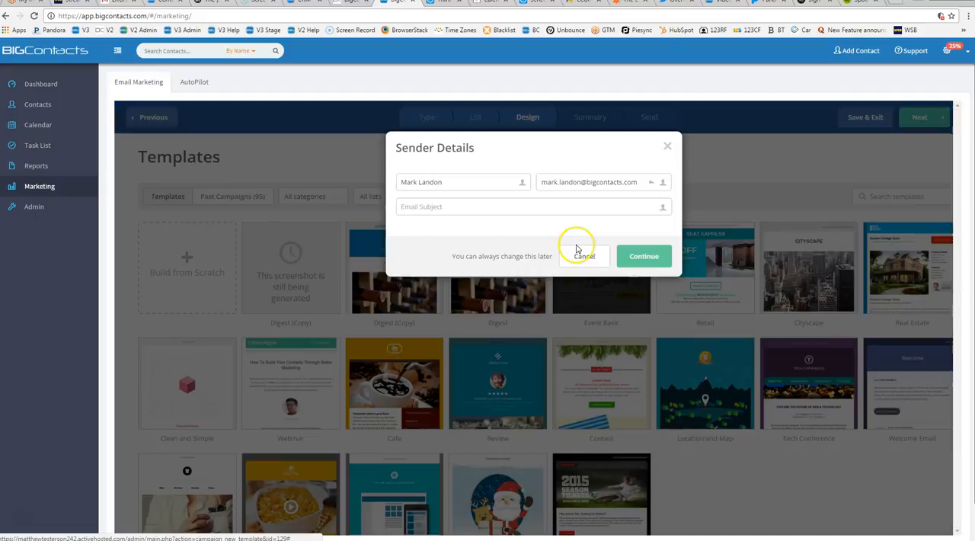
click(437, 206)
text(Winter Promotion)
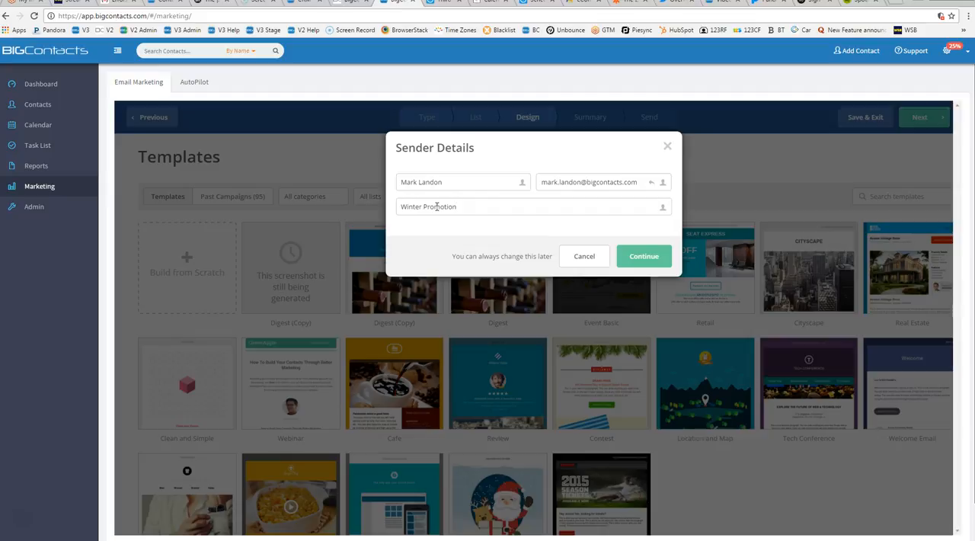
text( offer)
click(634, 256)
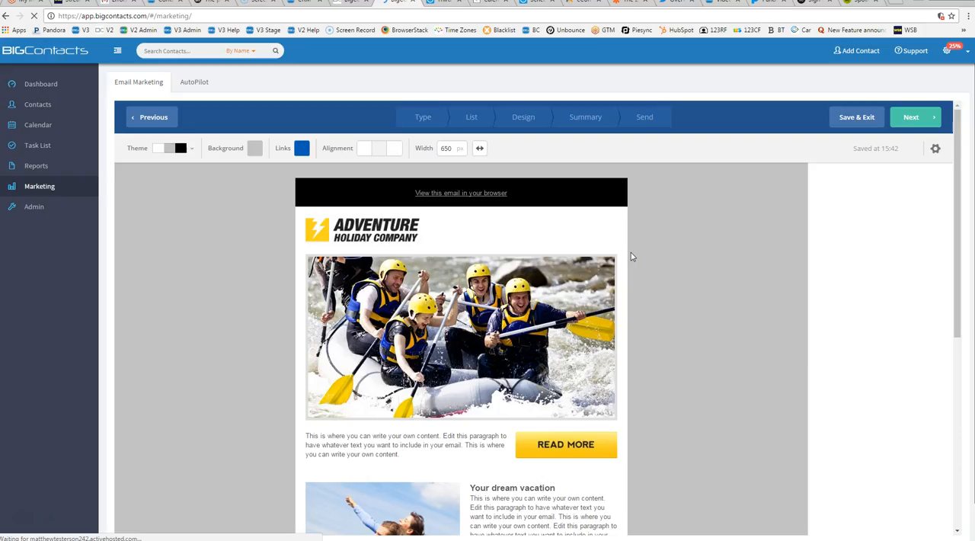
Examine the rafting image's editing options and the content blocks that can be inserted into the email design.
click(470, 325)
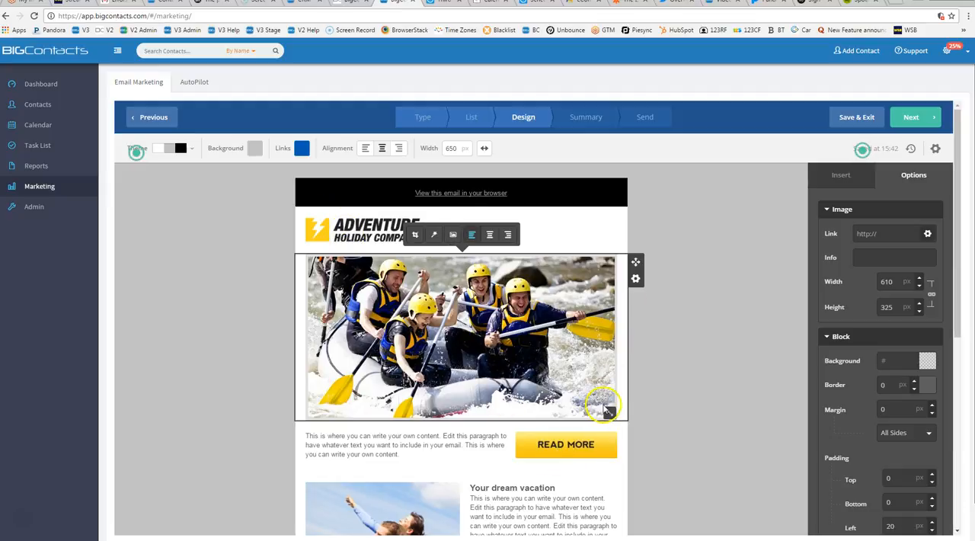
drag(614, 418, 660, 409)
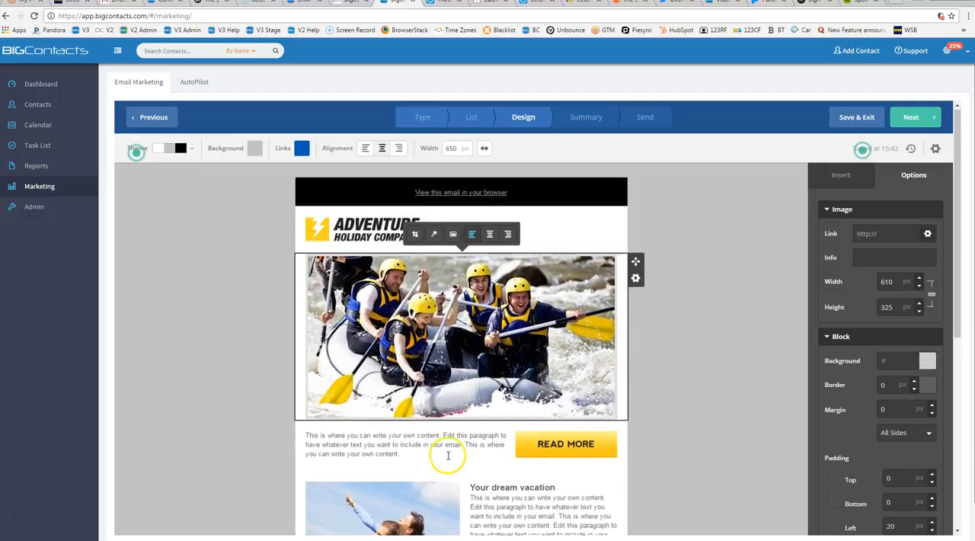
scroll(446, 450, down, 2)
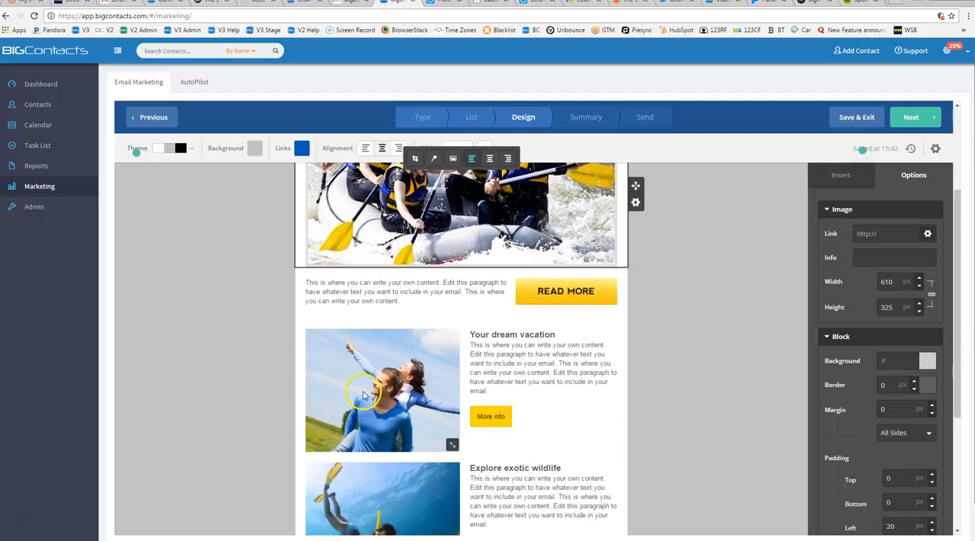
click(839, 178)
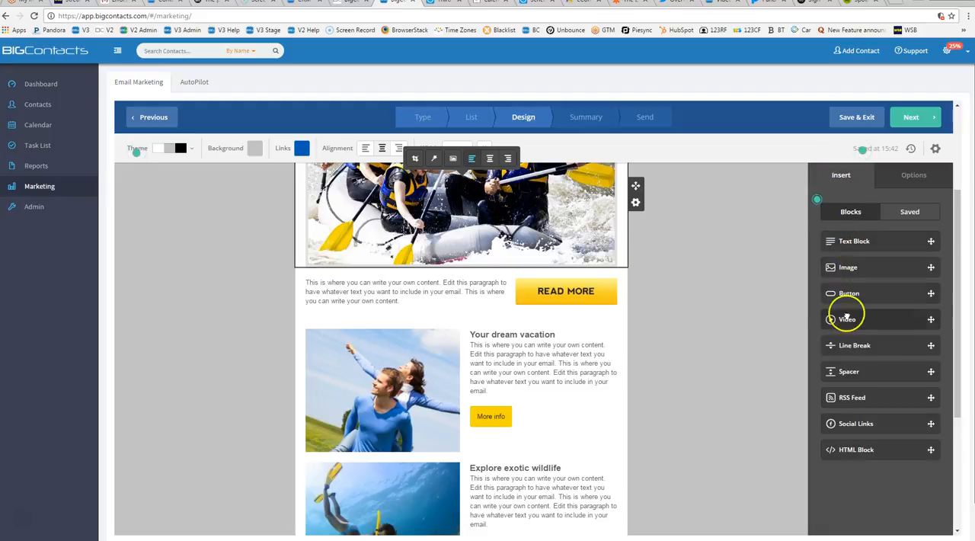
scroll(652, 289, up, 3)
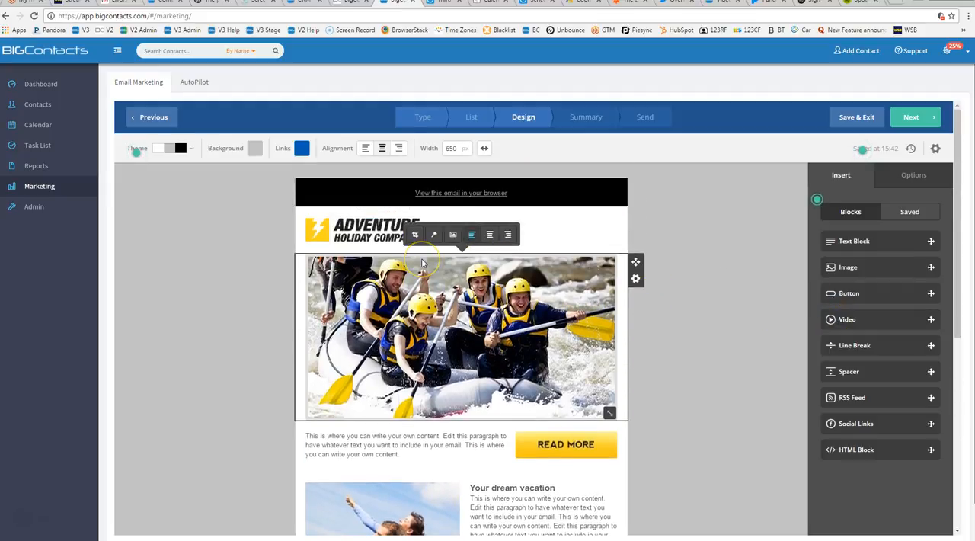
Continue to the campaign summary and review its tracking, delivery scheduling and test email options.
click(910, 118)
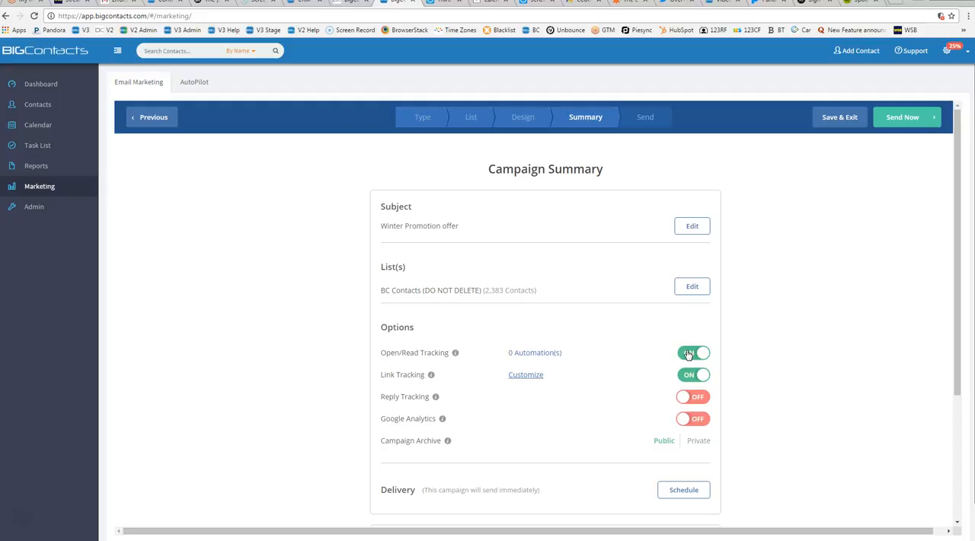
click(690, 376)
scroll(903, 313, down, 1)
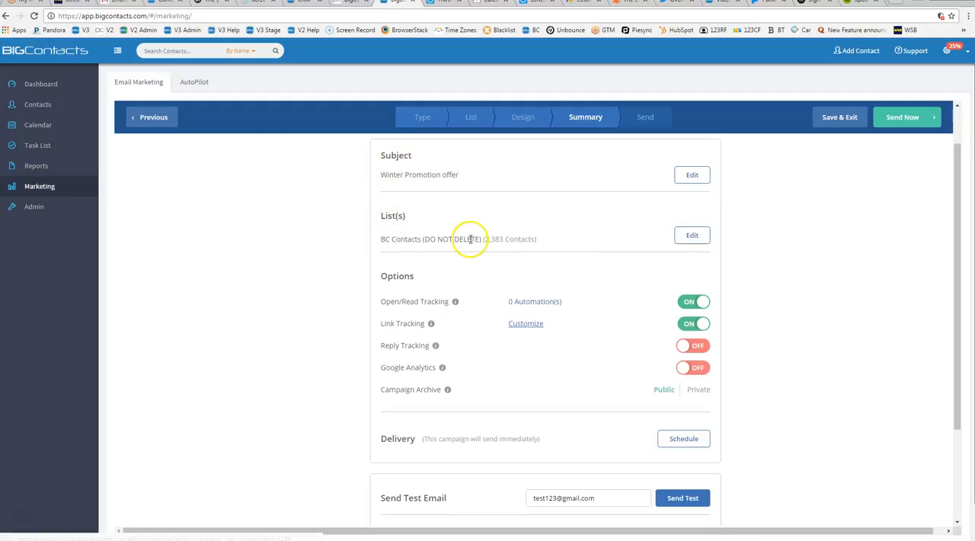
scroll(470, 291, down, 1)
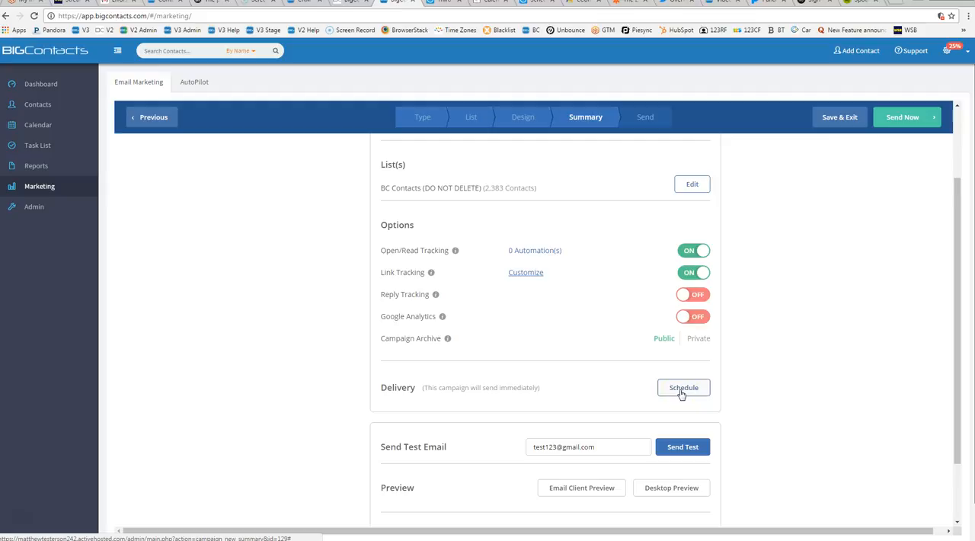
scroll(682, 381, down, 1)
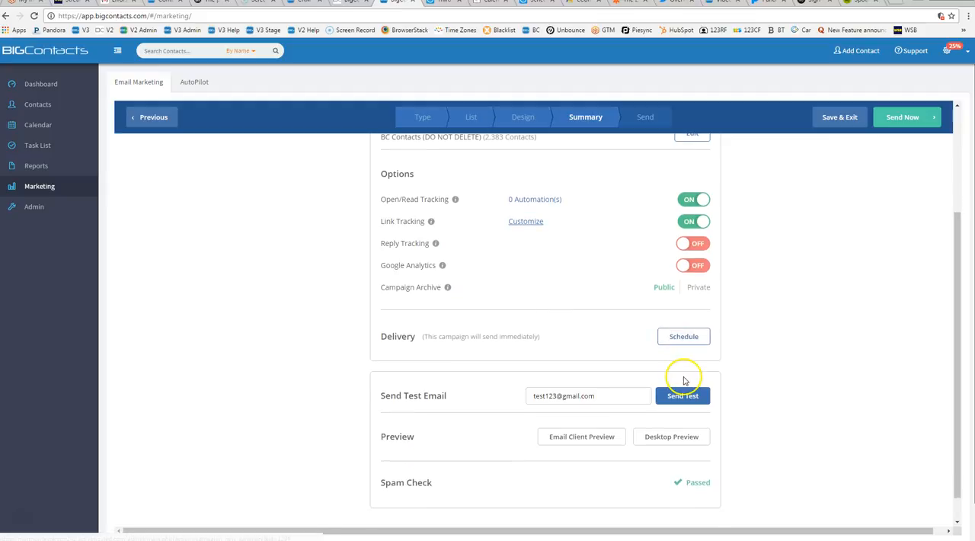
click(403, 395)
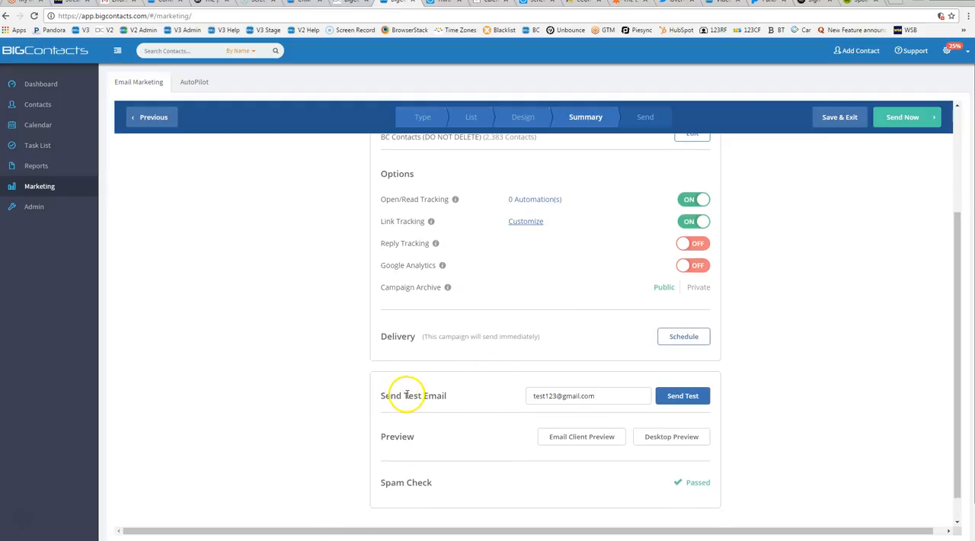
click(664, 397)
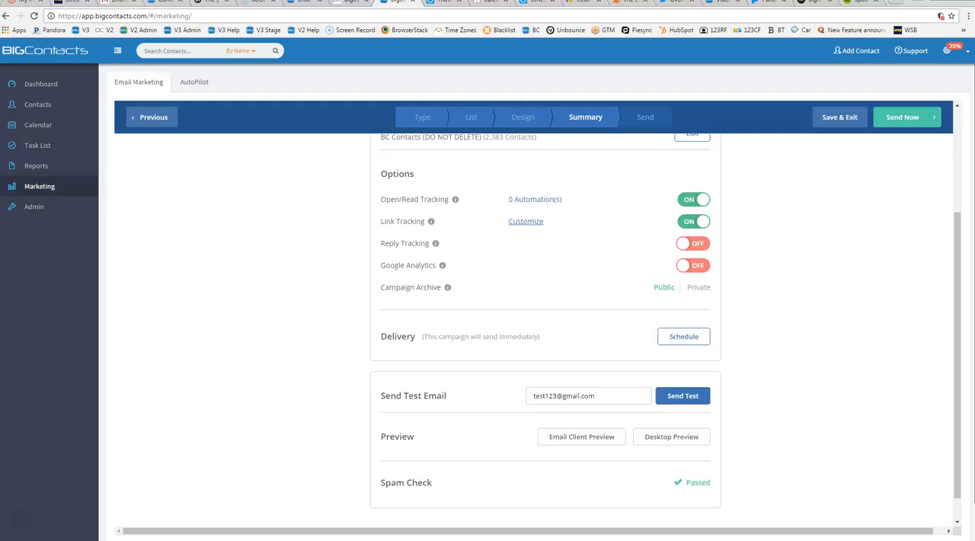
Save the Winter Promotion campaign as a draft, exit the campaign builder and return to the marketing overview.
click(833, 118)
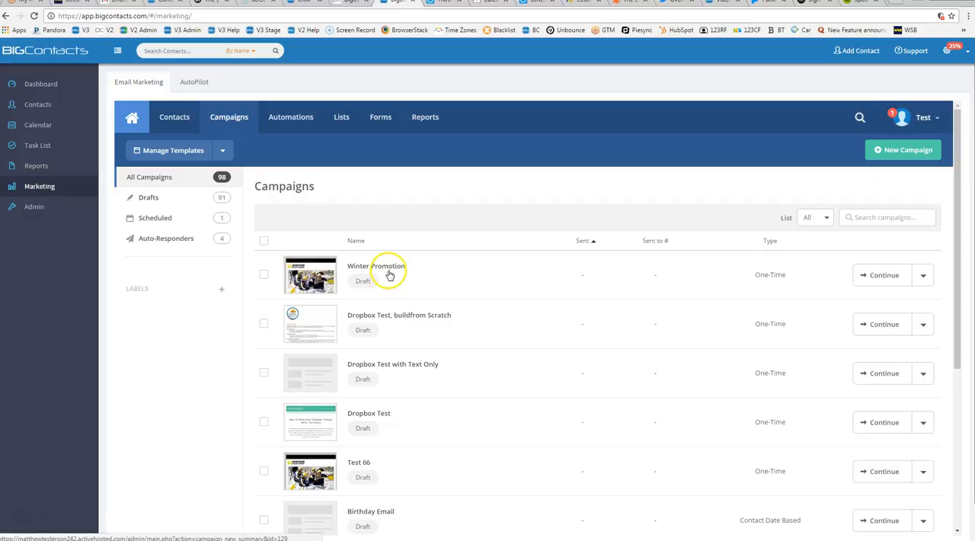
click(40, 188)
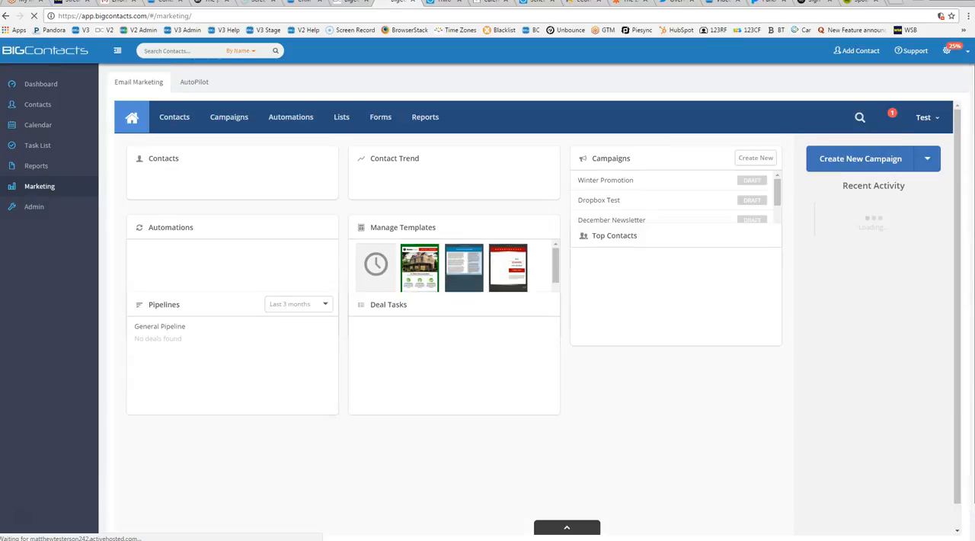
Open the support help center and bring up the form for creating a support ticket.
click(910, 51)
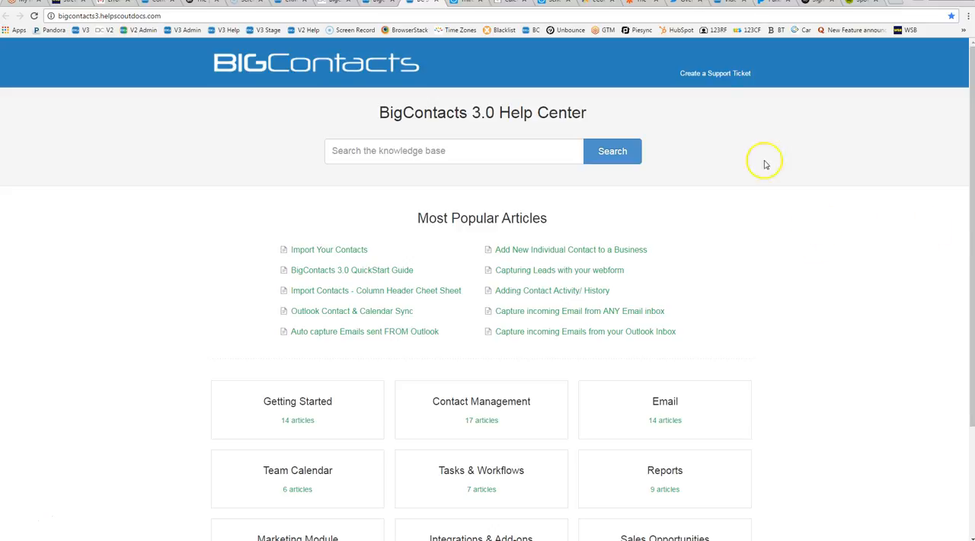
click(709, 74)
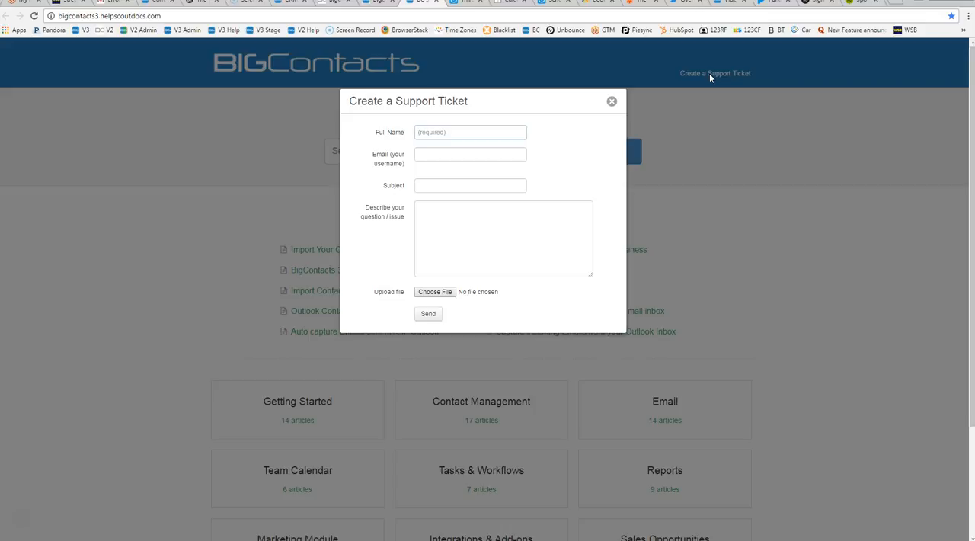